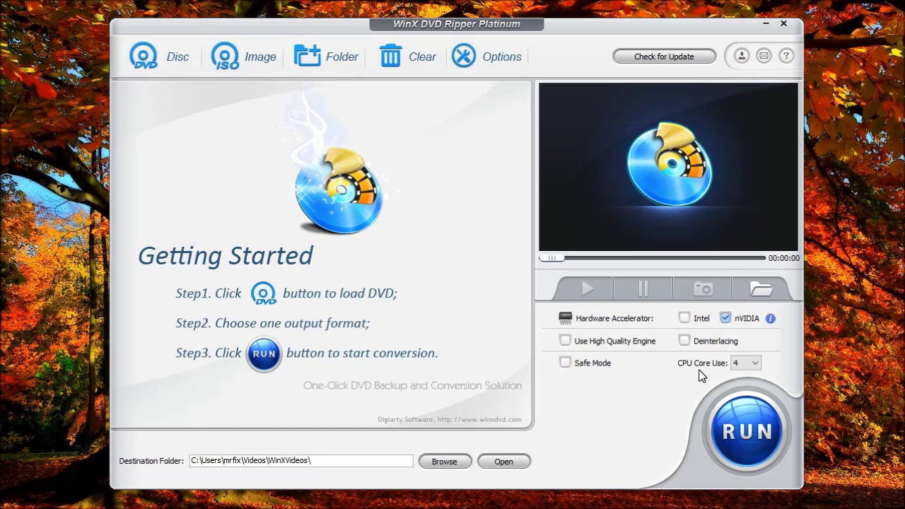
Keep 4 CPU cores, then load the THE_TIME_MACHINE DVD from drive J as the source
left_click(755, 371)
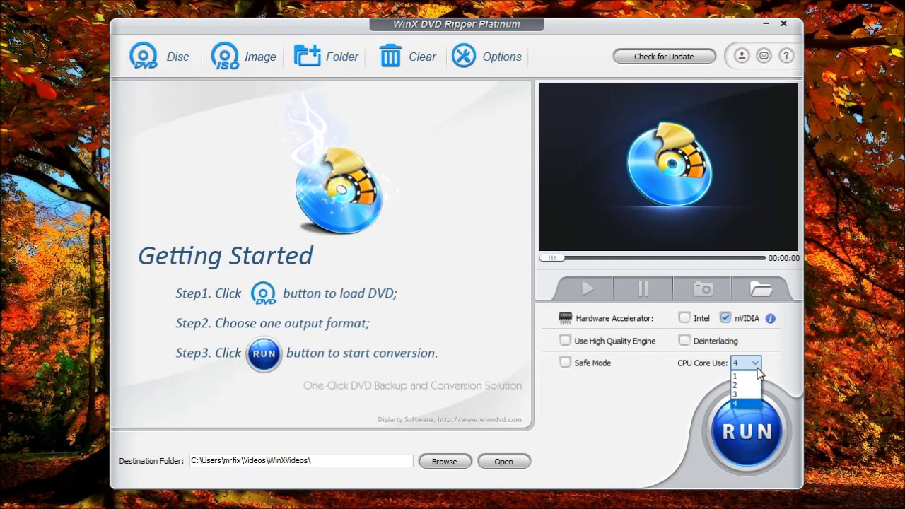
left_click(667, 426)
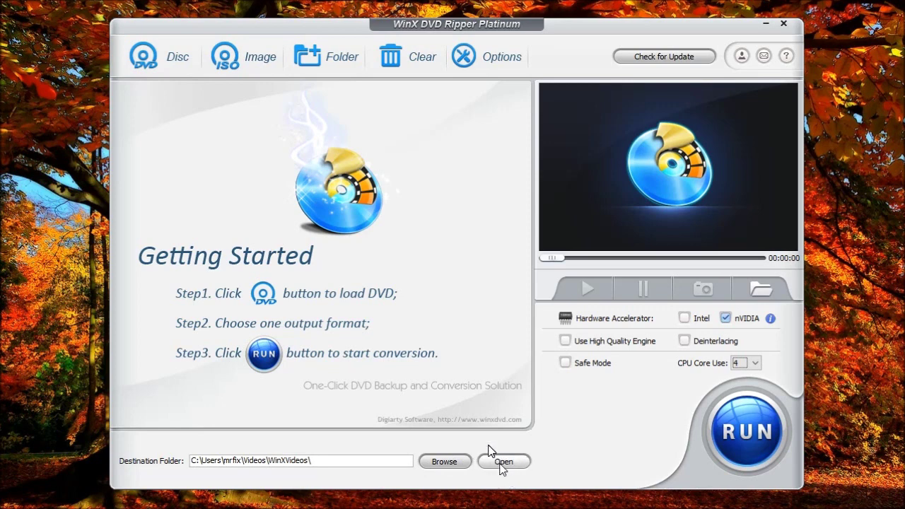
left_click(145, 58)
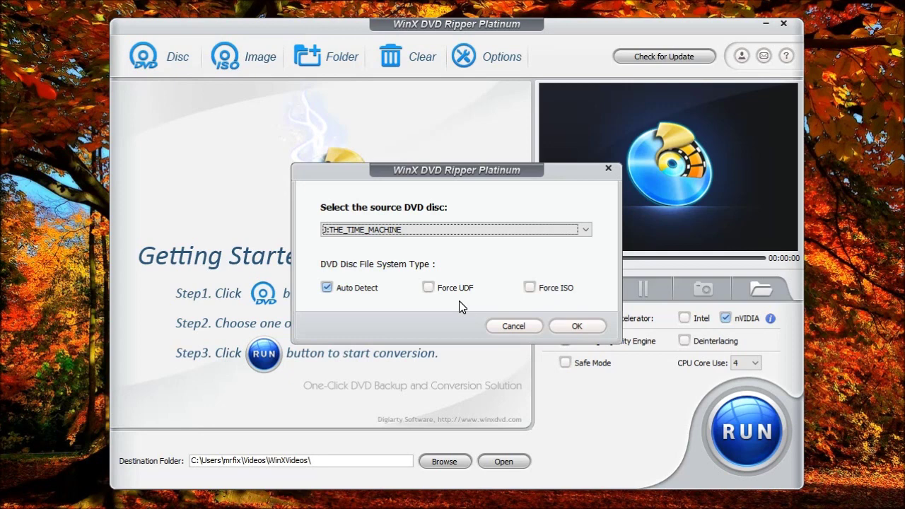
left_click(576, 326)
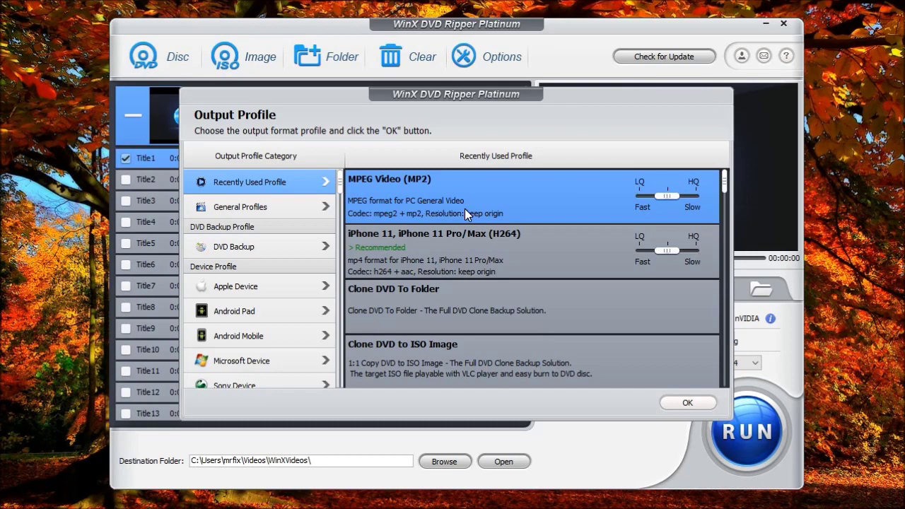
Browse the Recently Used Profile list, then switch to General Profiles
scroll(550, 297, "down", 2)
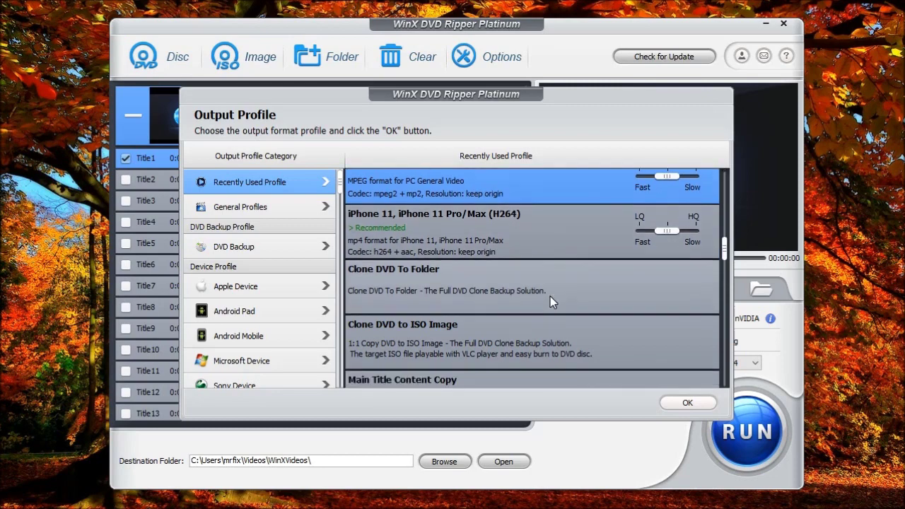
scroll(552, 297, "up", 2)
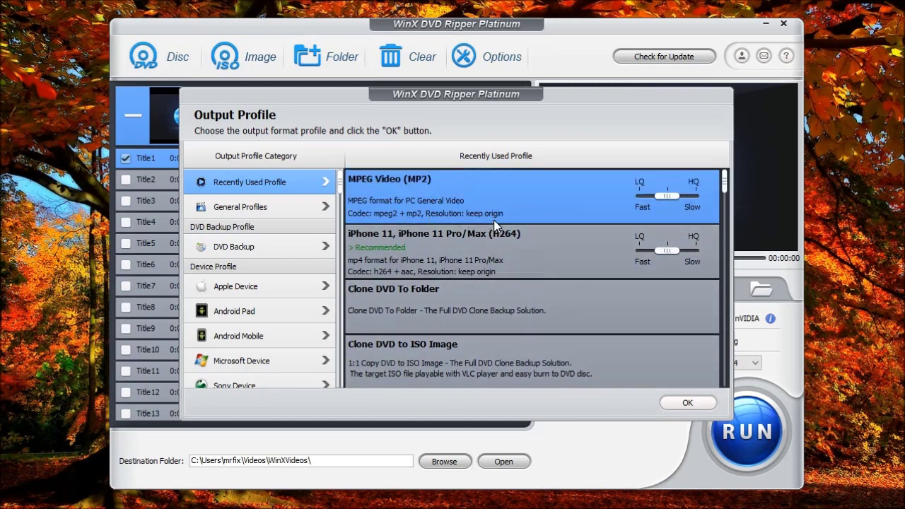
scroll(423, 267, "down", 1)
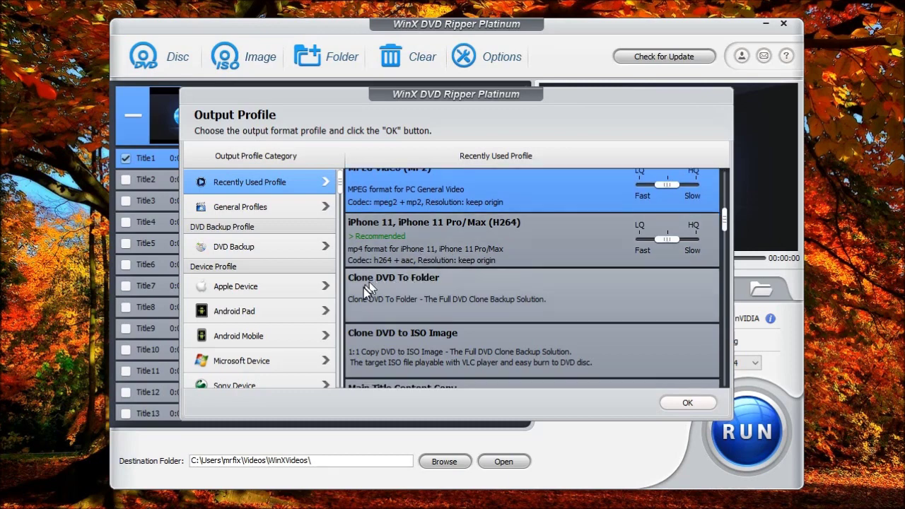
scroll(519, 298, "down", 3)
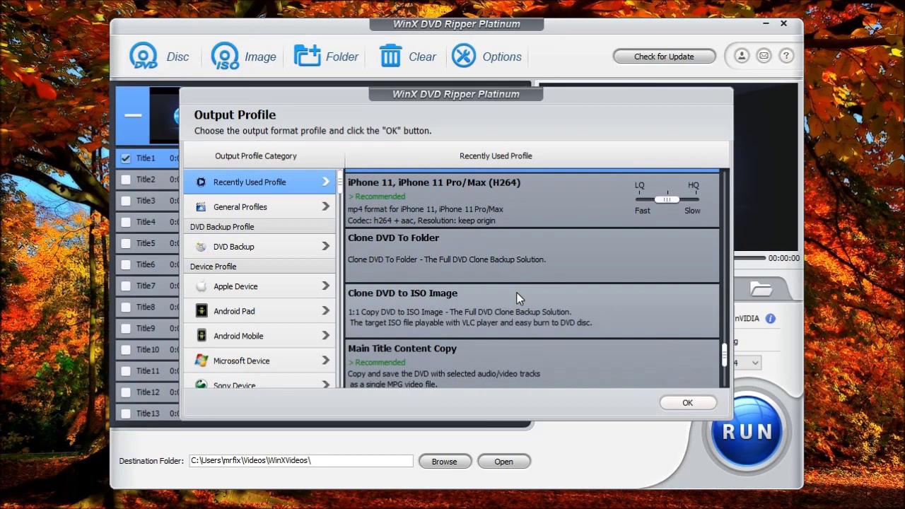
scroll(517, 298, "down", 1)
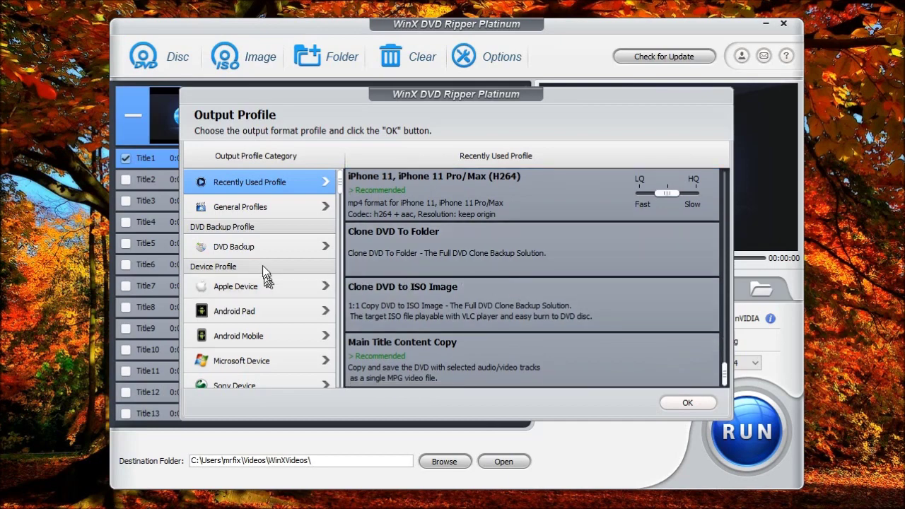
left_click(260, 210)
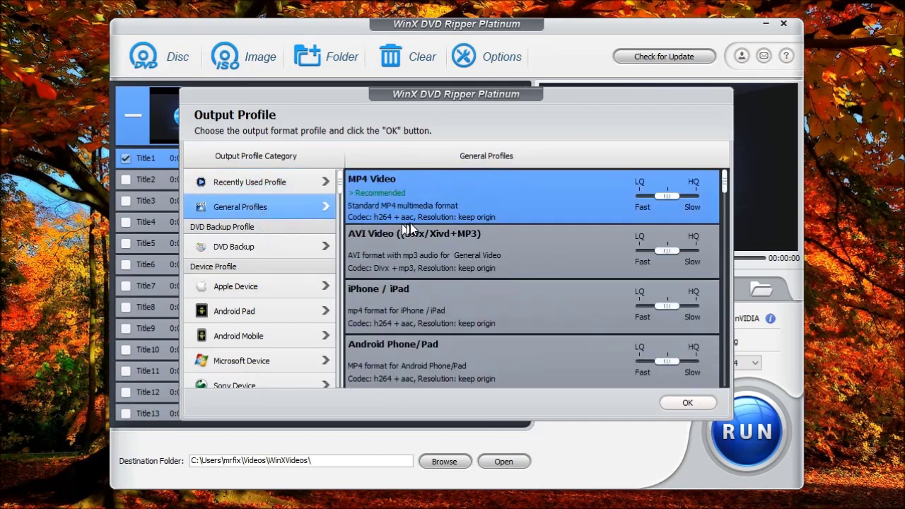
Scroll through the general profiles and display the DVD Backup profiles
scroll(417, 223, "down", 1)
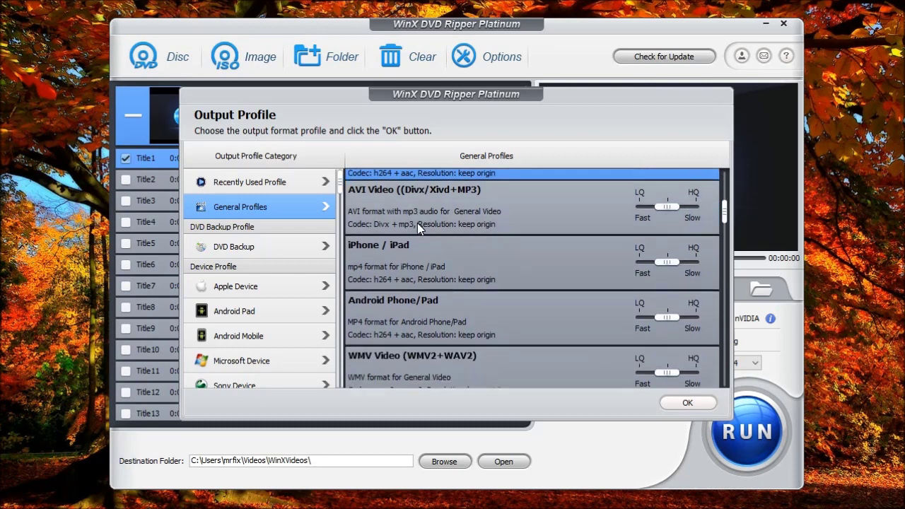
scroll(417, 223, "down", 1)
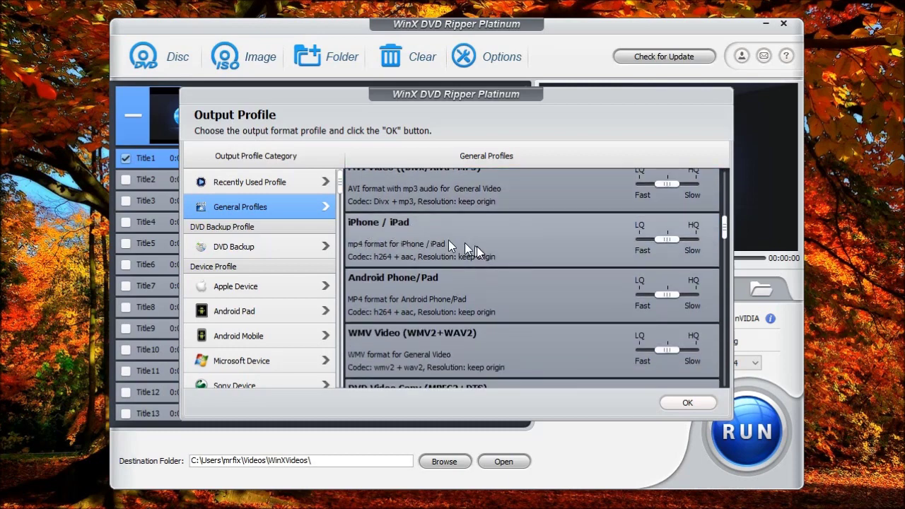
scroll(471, 300, "down", 4)
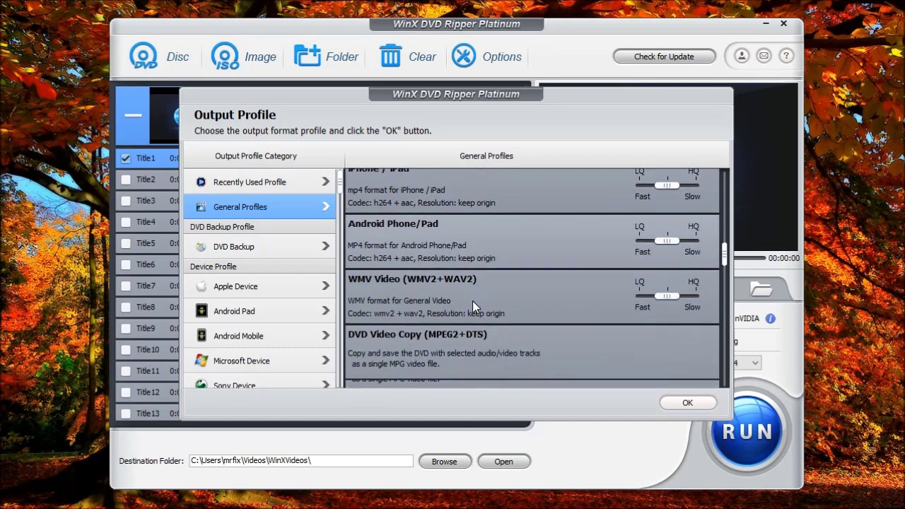
scroll(473, 309, "down", 1)
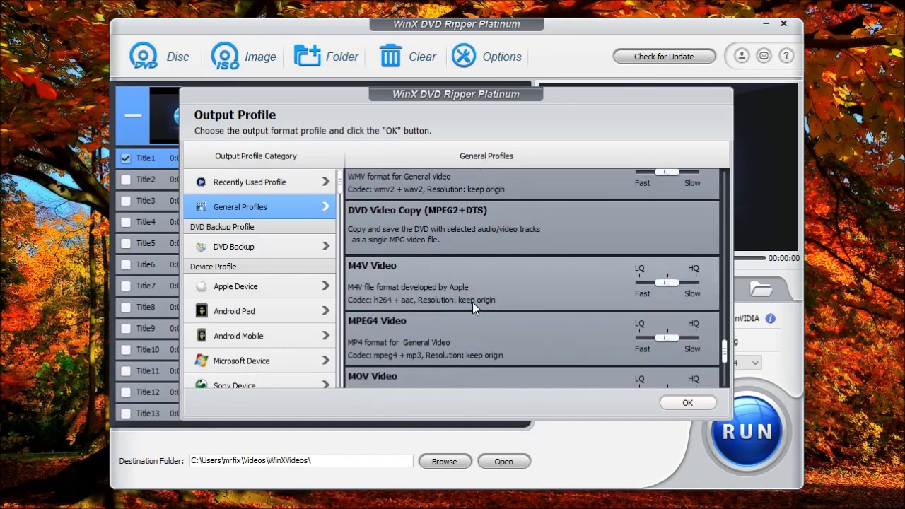
scroll(489, 307, "down", 1)
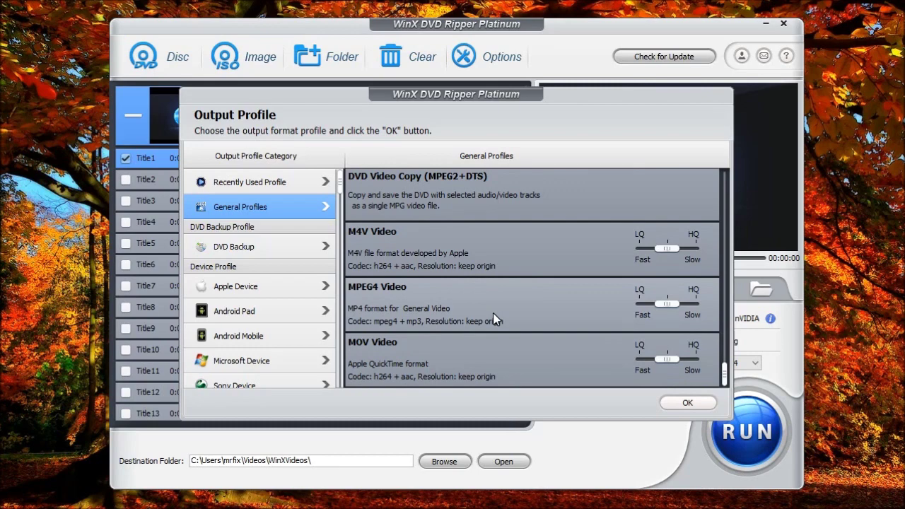
left_click(261, 255)
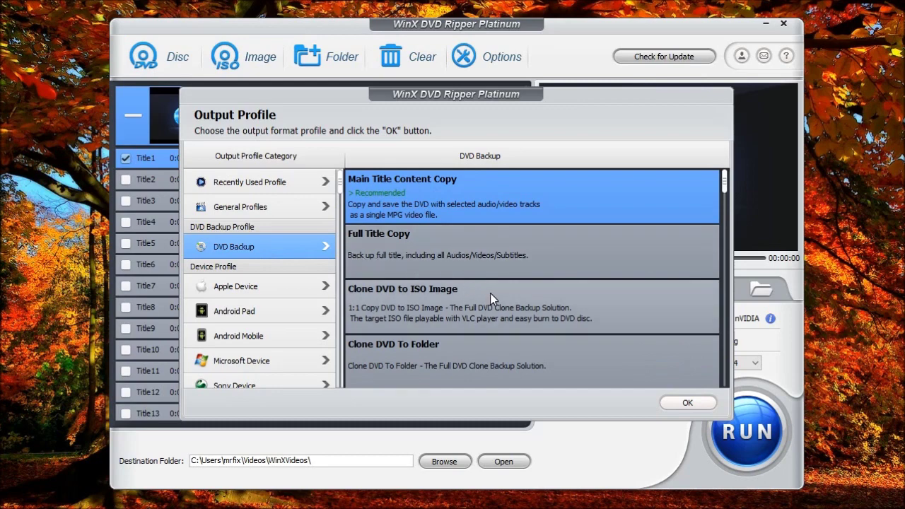
Browse Apple Device > iPhone Video profiles down to iPhone 5 (H264)
scroll(491, 293, "down", 1)
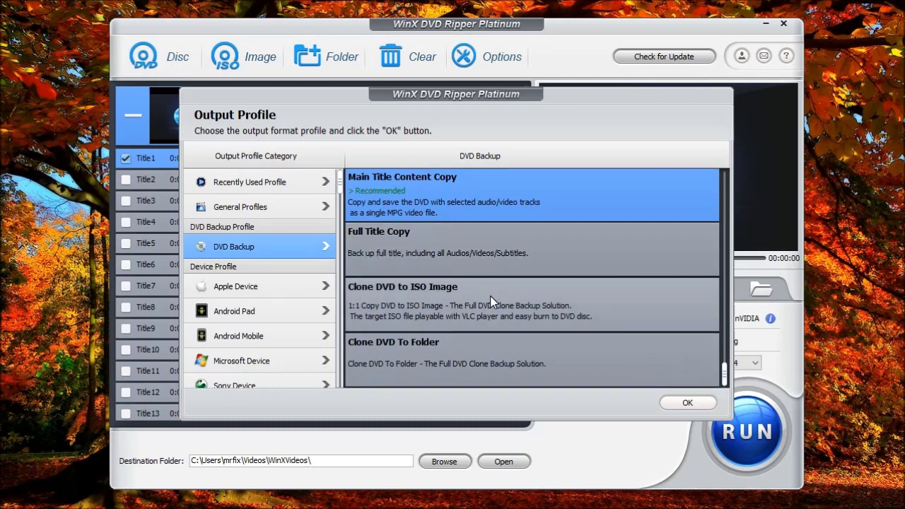
scroll(490, 296, "up", 1)
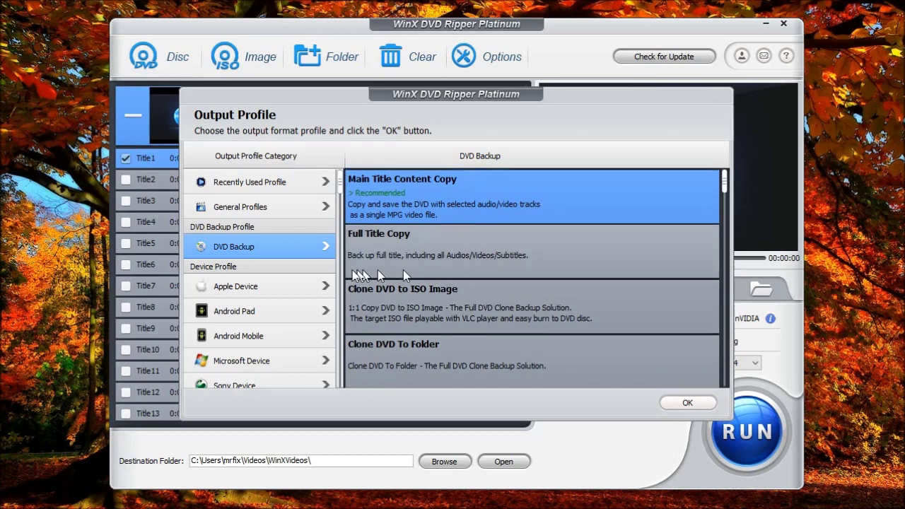
left_click(247, 290)
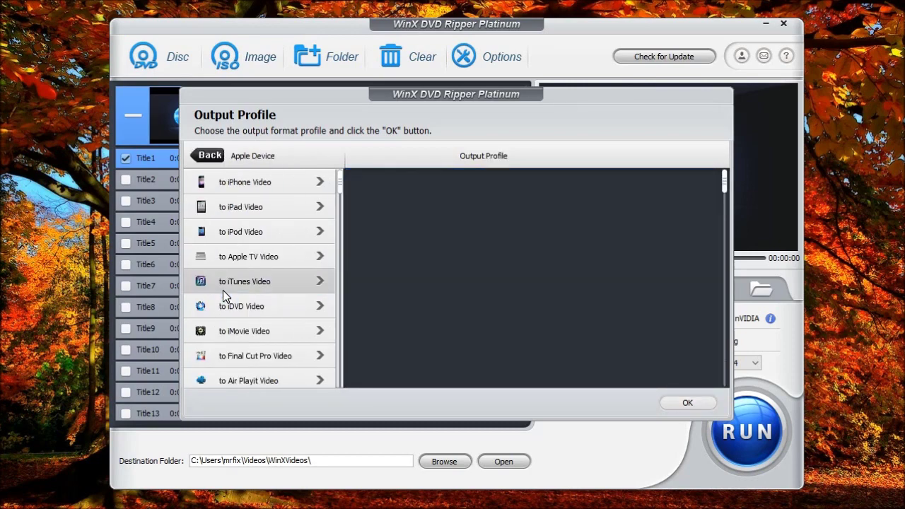
left_click(256, 183)
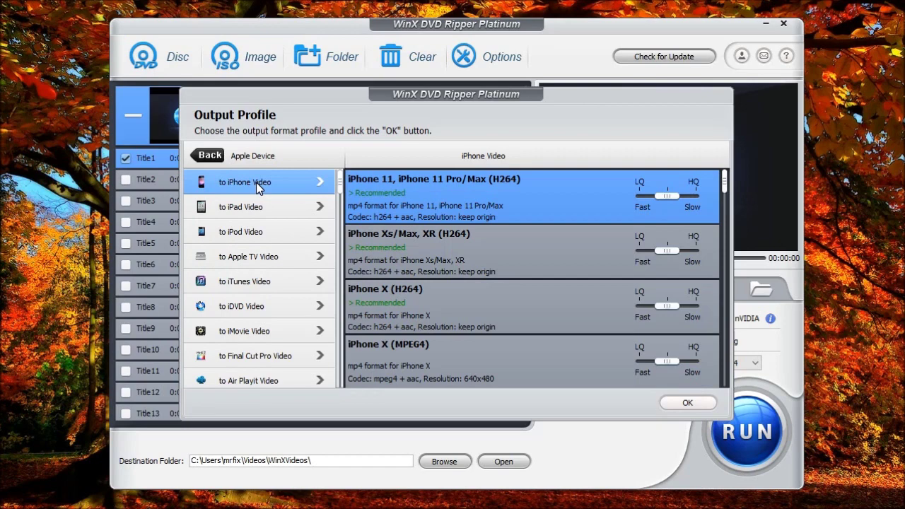
scroll(467, 238, "down", 3)
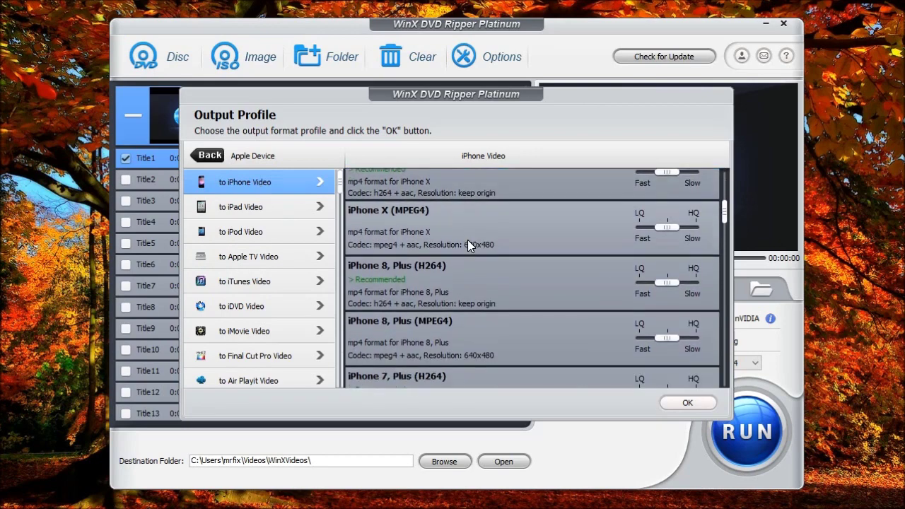
scroll(467, 239, "down", 5)
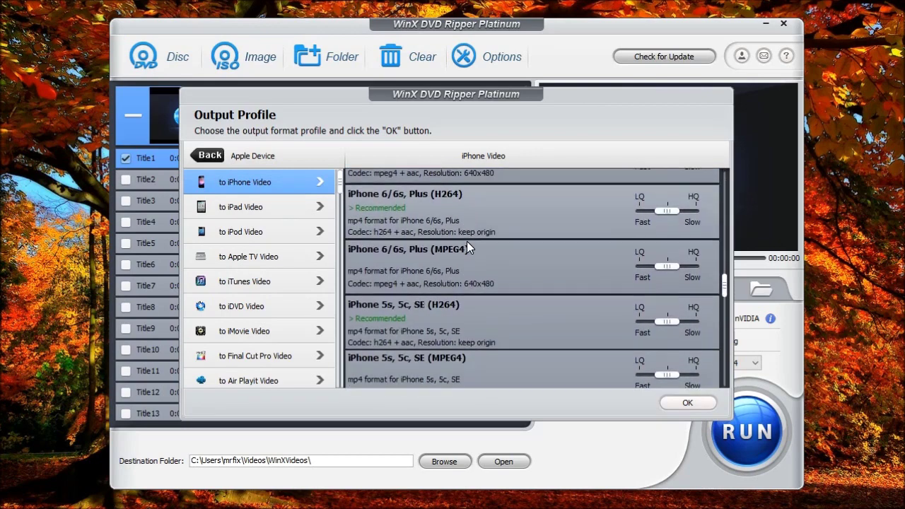
scroll(466, 241, "down", 1)
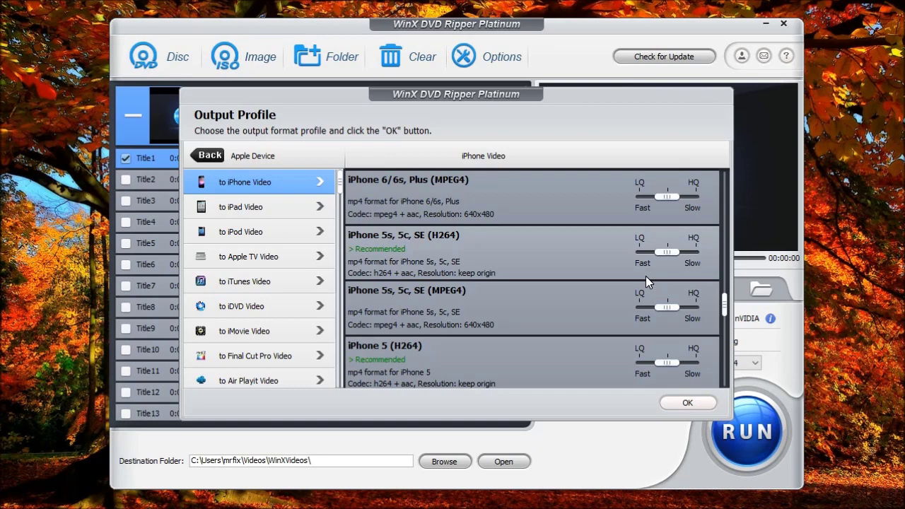
Look through the Android Pad > Samsung Pad Video profiles
left_click(210, 155)
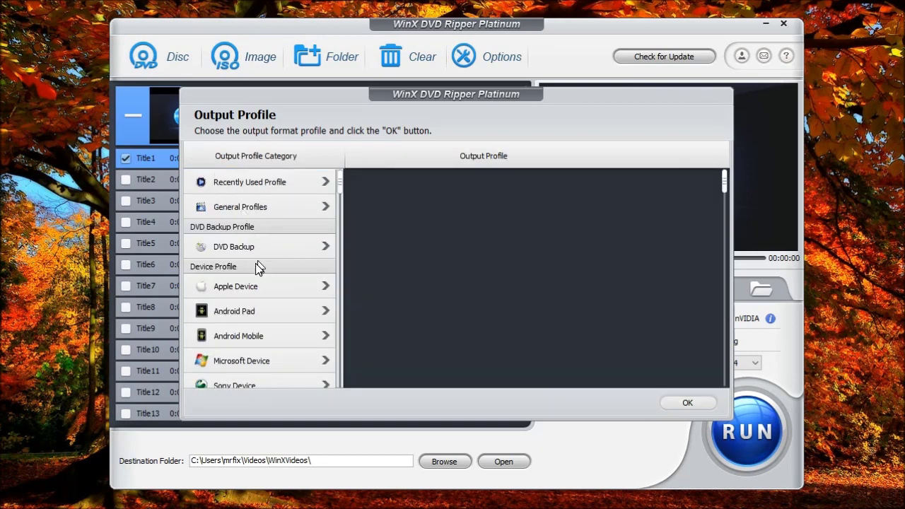
left_click(251, 308)
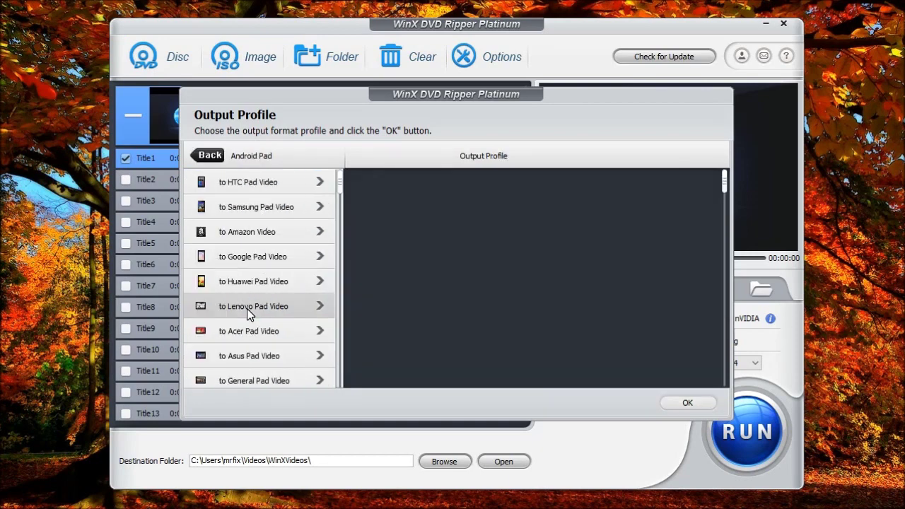
left_click(253, 205)
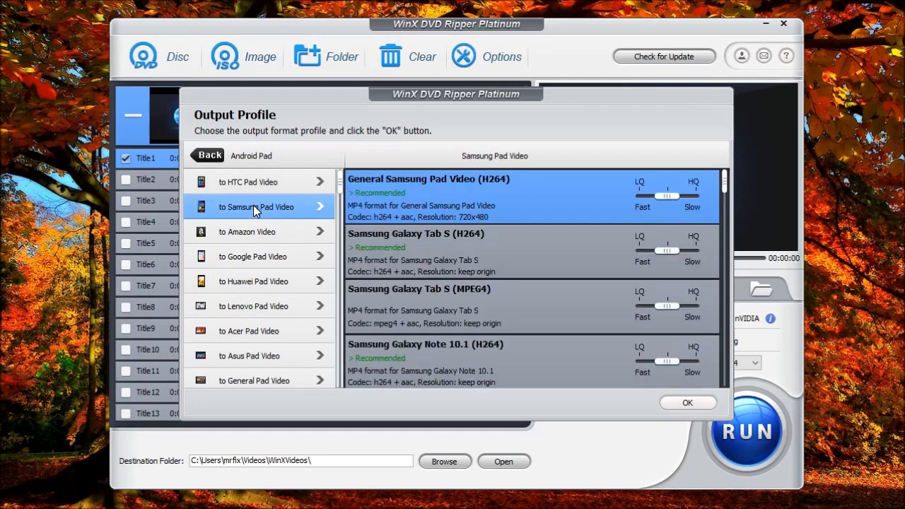
scroll(414, 303, "down", 5)
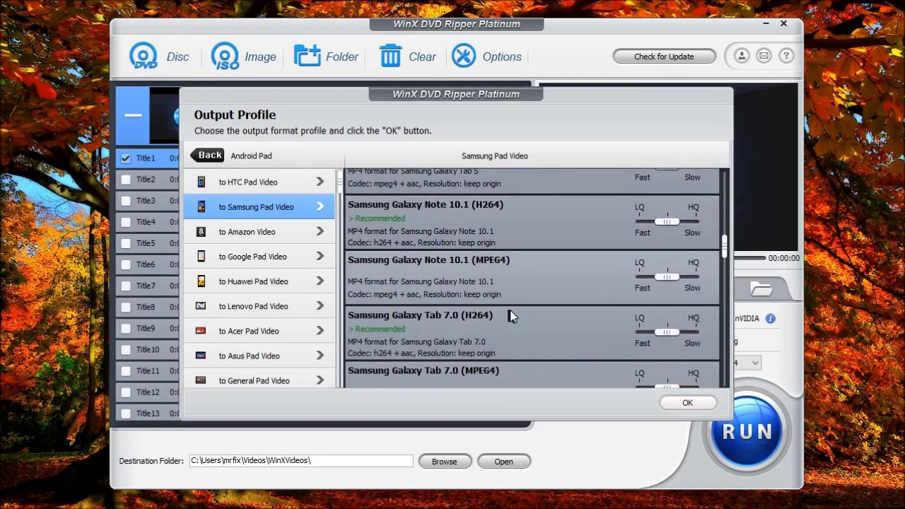
scroll(512, 316, "down", 2)
scroll(297, 352, "down", 1)
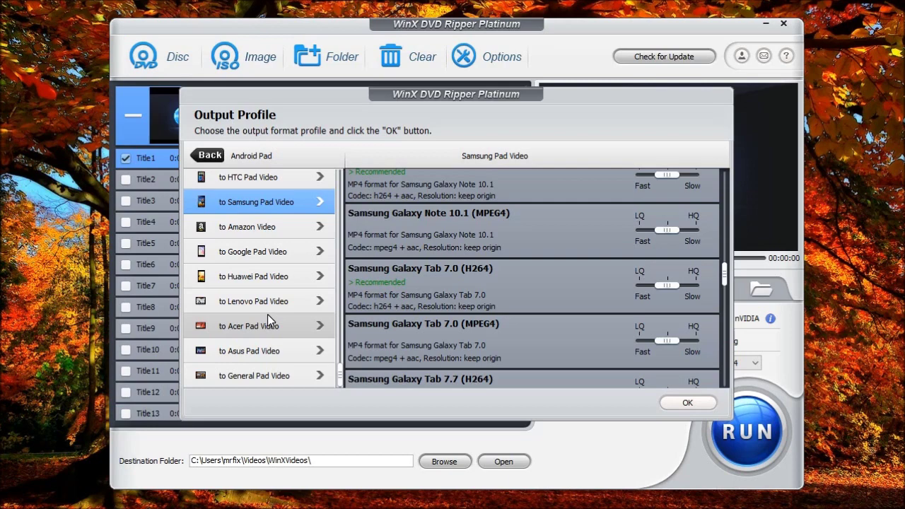
scroll(419, 292, "down", 1)
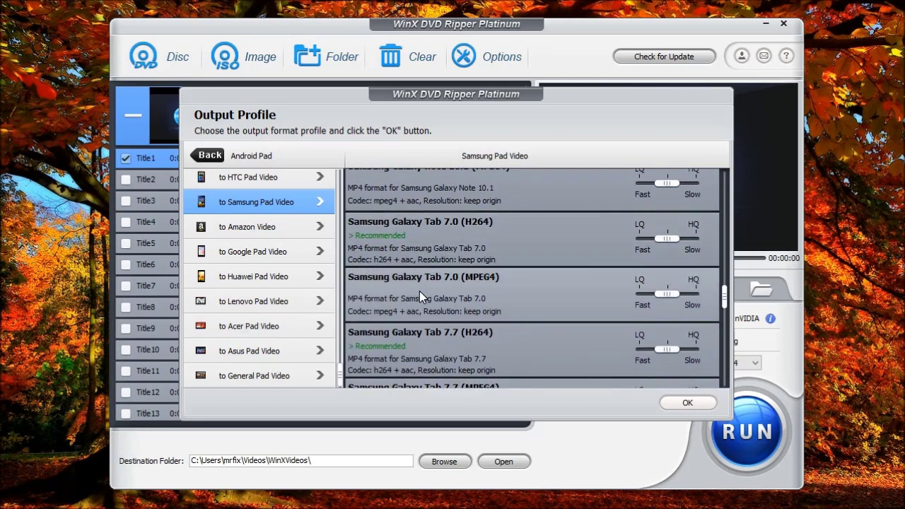
scroll(419, 292, "down", 1)
Back at the categories, view the PC General Video, Mac General Video and TV Video profiles
left_click(211, 155)
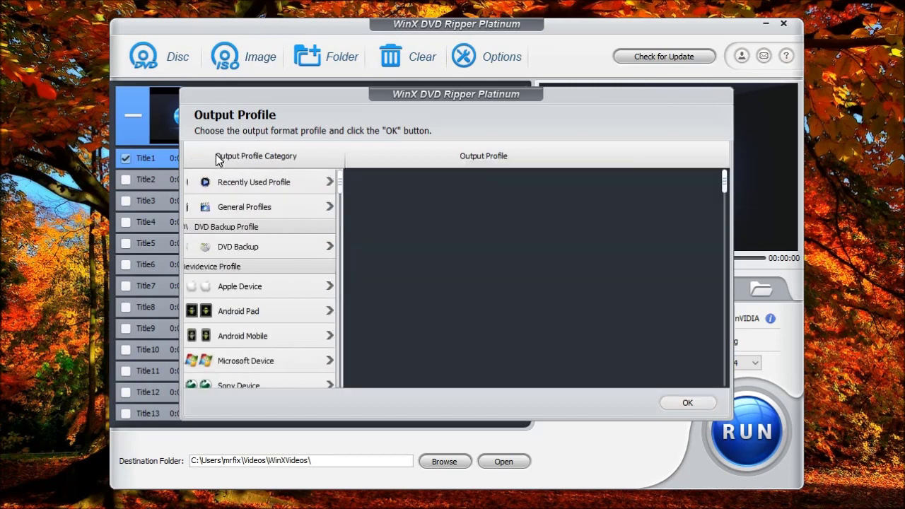
scroll(279, 332, "down", 5)
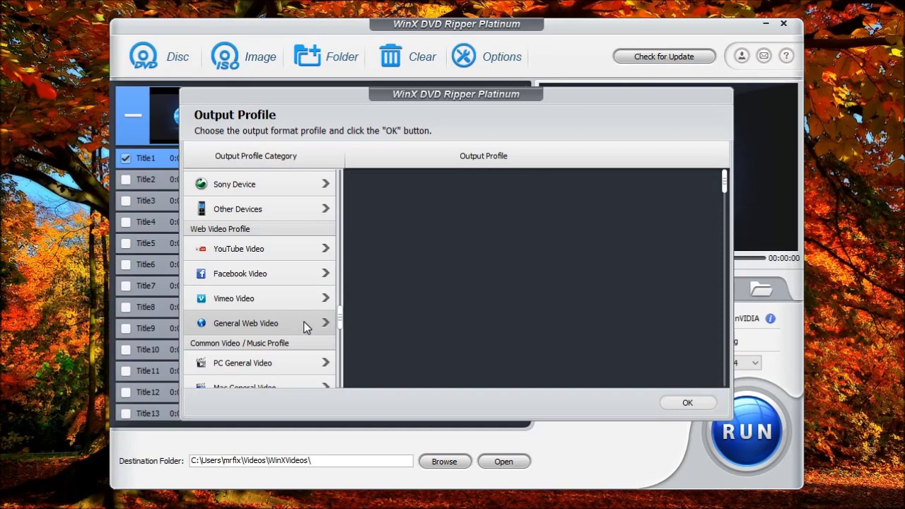
scroll(304, 325, "down", 1)
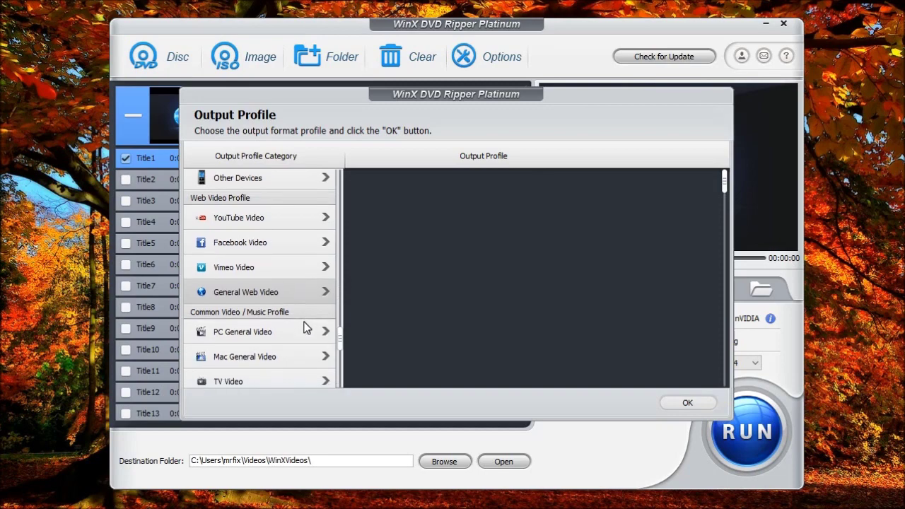
left_click(244, 329)
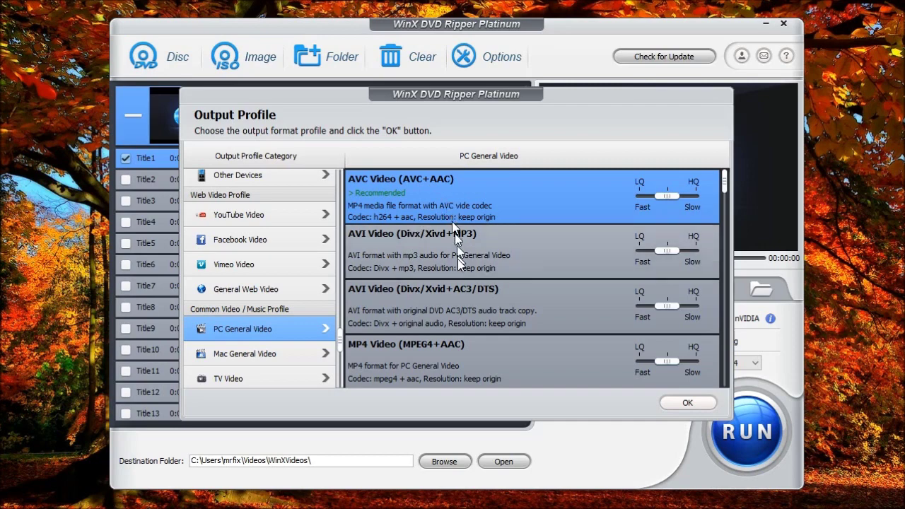
left_click(311, 354)
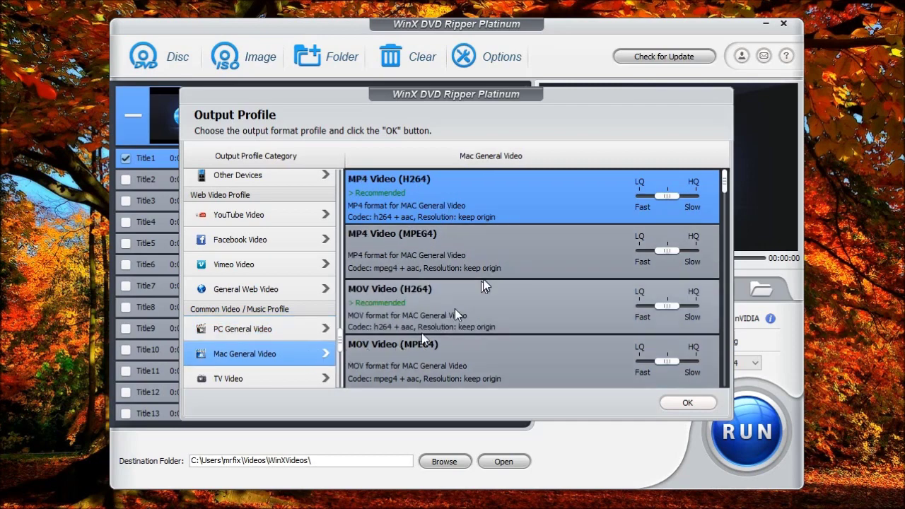
scroll(485, 320, "down", 1)
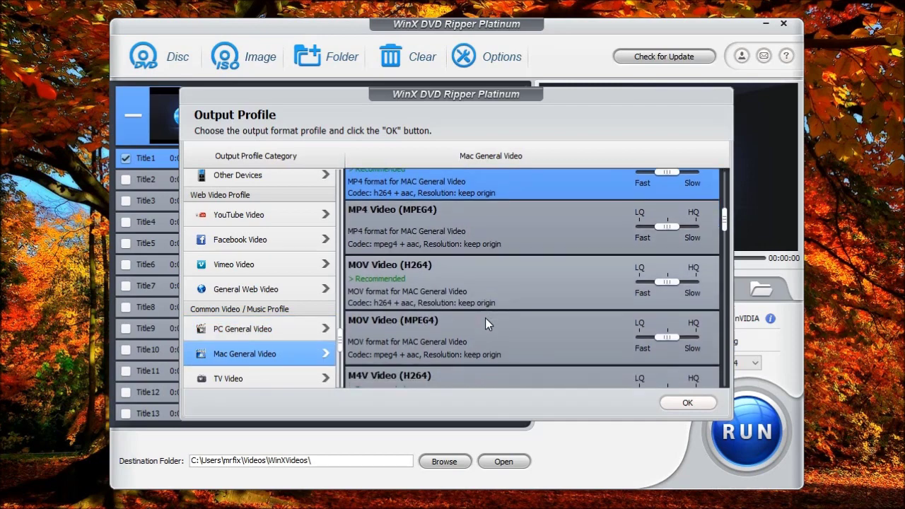
left_click(259, 382)
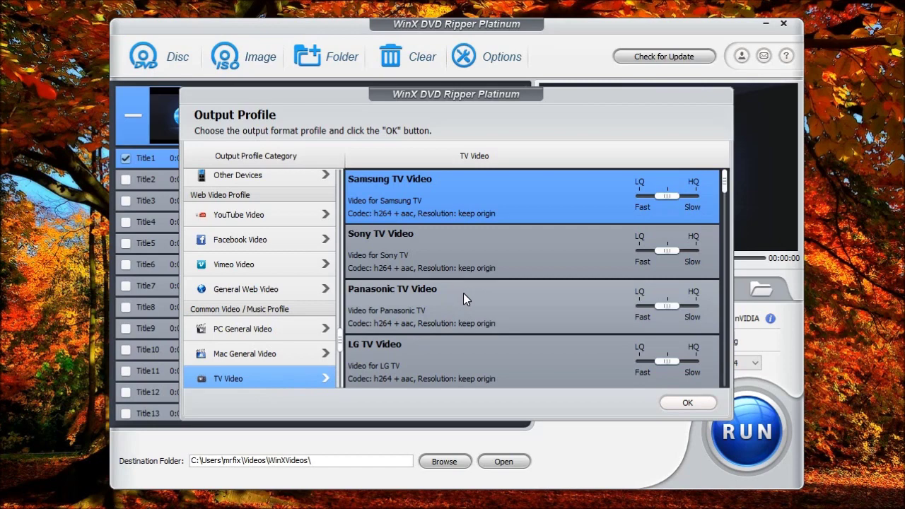
Look through the Music and TS Video profiles
scroll(538, 304, "down", 1)
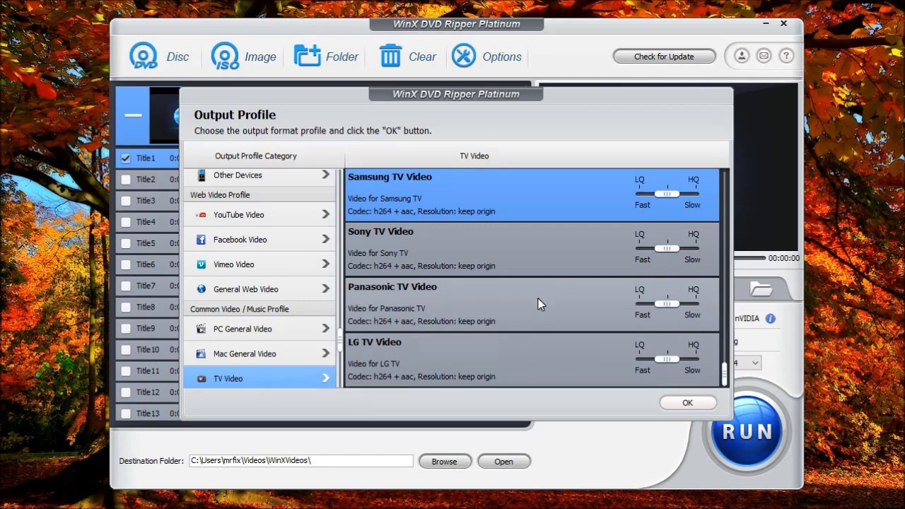
scroll(538, 300, "up", 1)
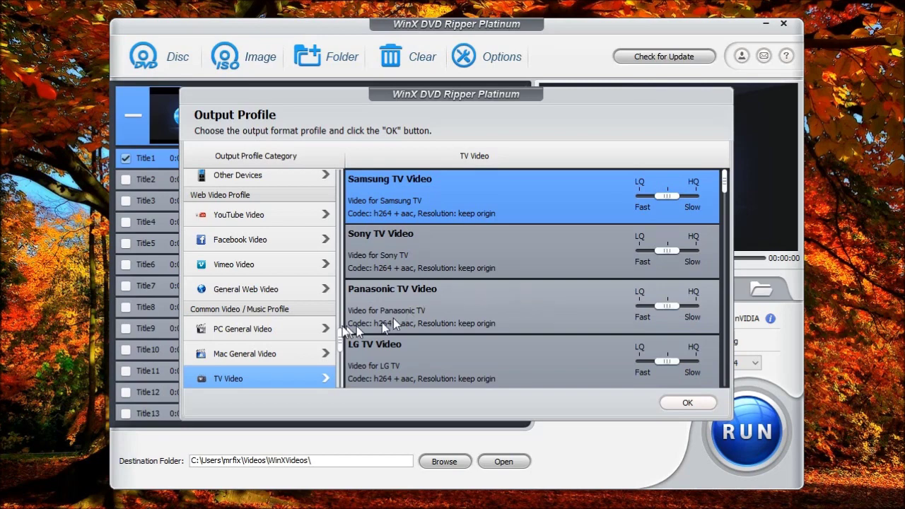
scroll(393, 318, "down", 1)
scroll(287, 336, "down", 3)
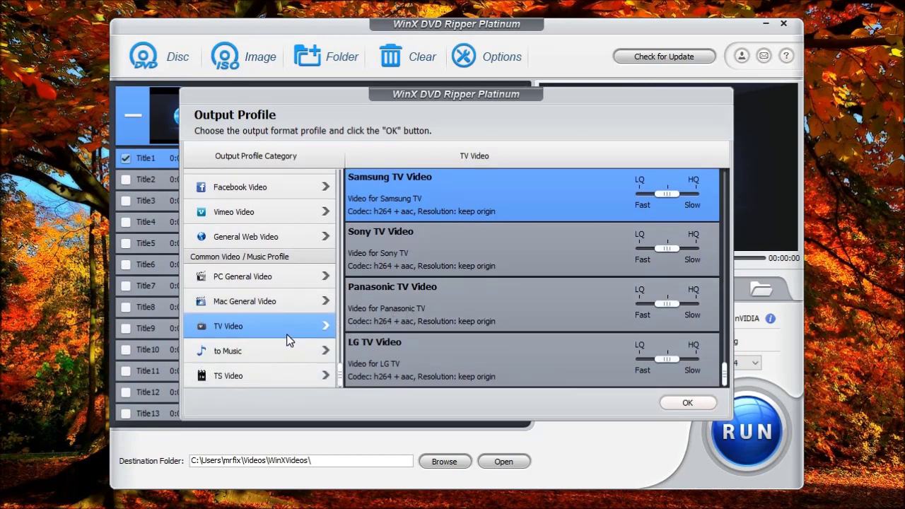
left_click(255, 354)
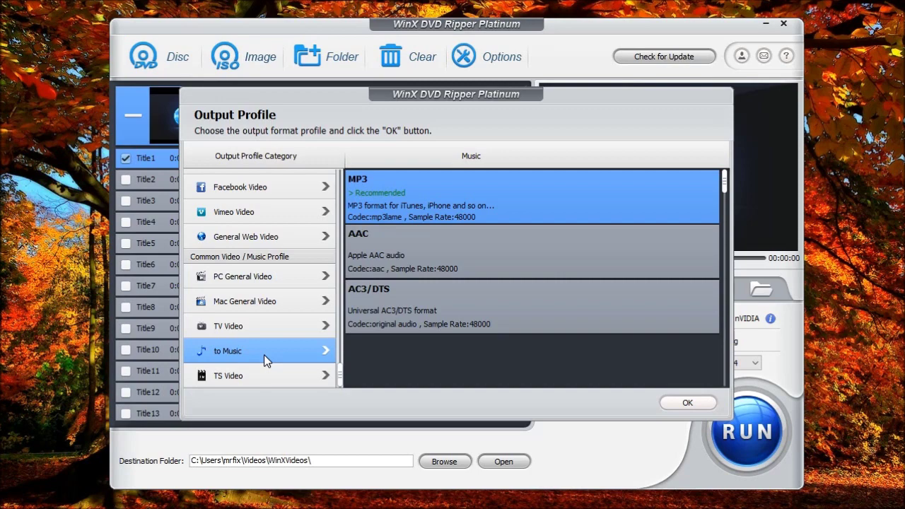
left_click(271, 376)
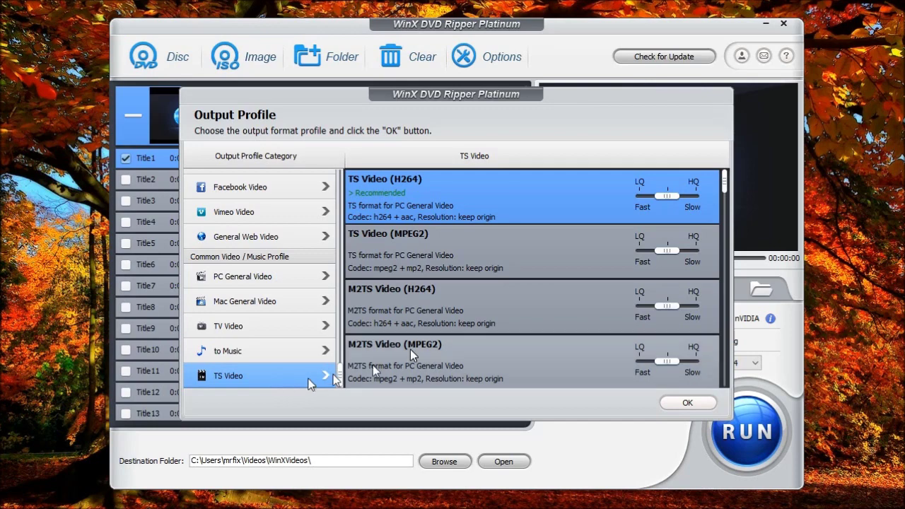
scroll(458, 295, "down", 1)
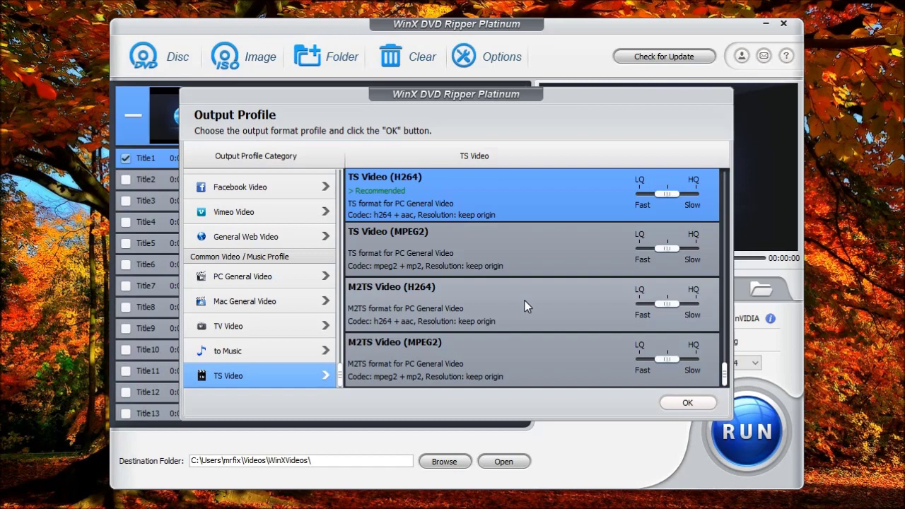
scroll(374, 306, "up", 10)
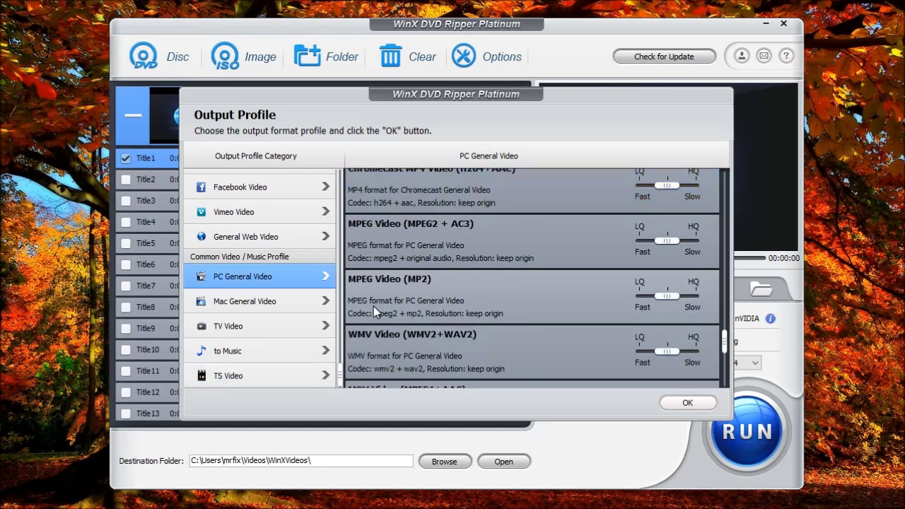
left_click(373, 306)
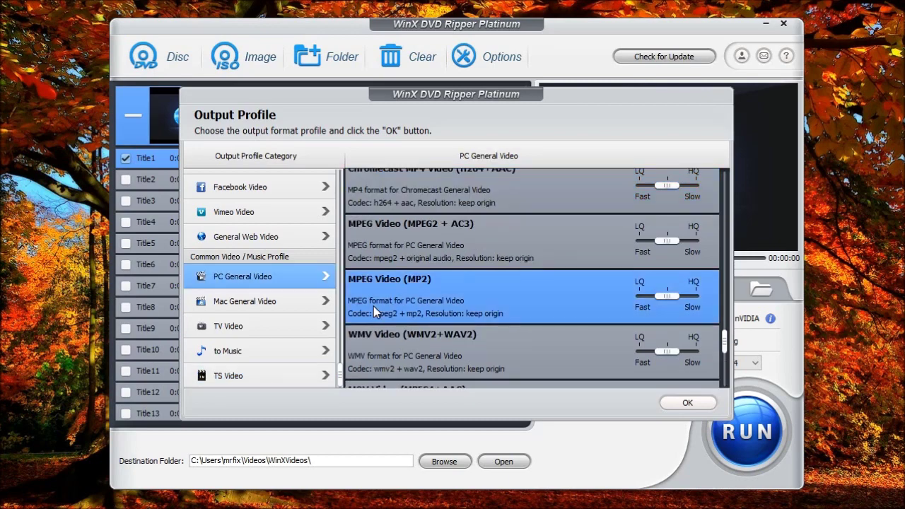
left_click(683, 403)
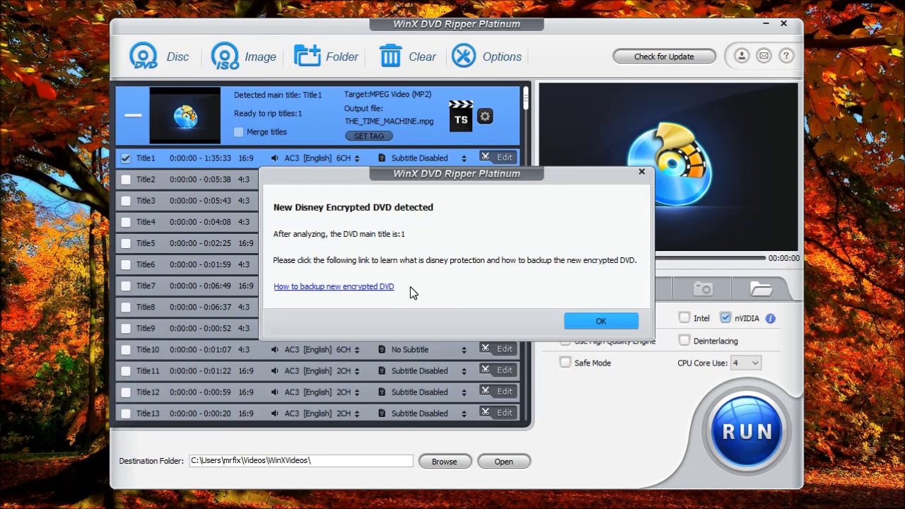
left_click(571, 320)
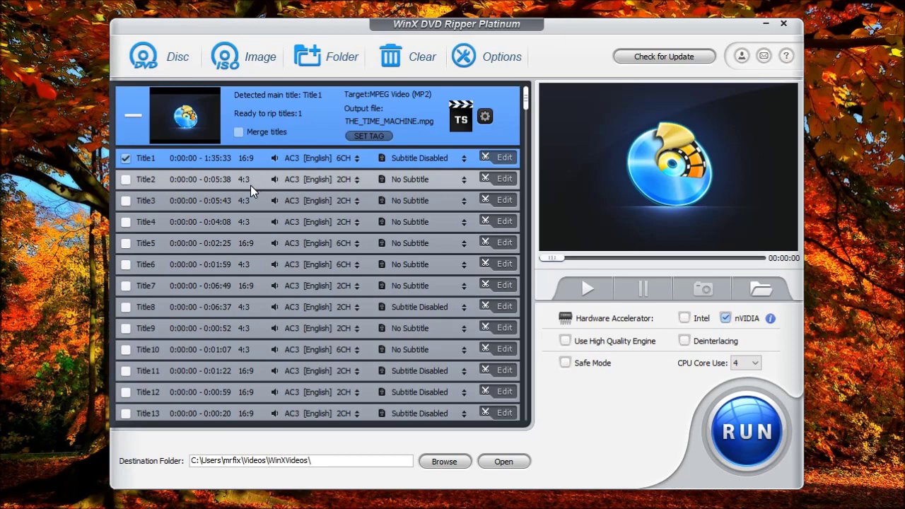
Keep Title1's AC3 [English] 6CH audio track and show its subtitle track options
left_click(350, 160)
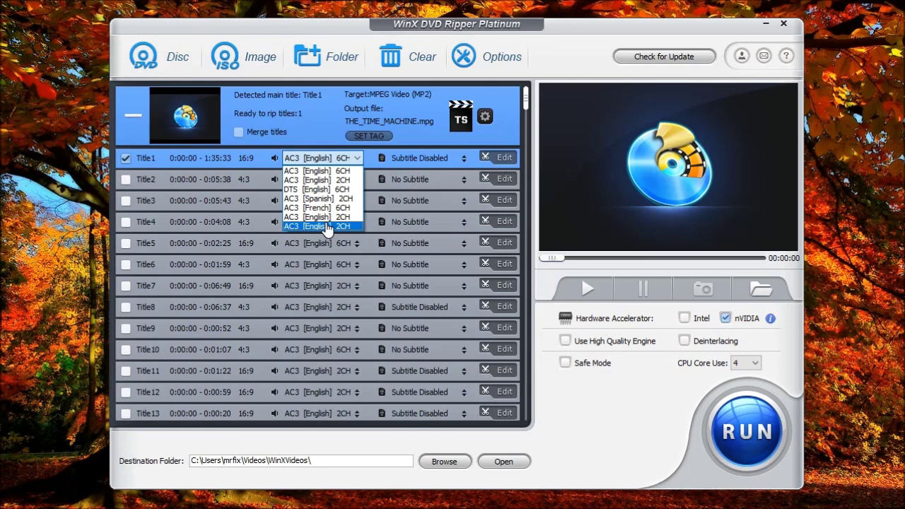
left_click(453, 165)
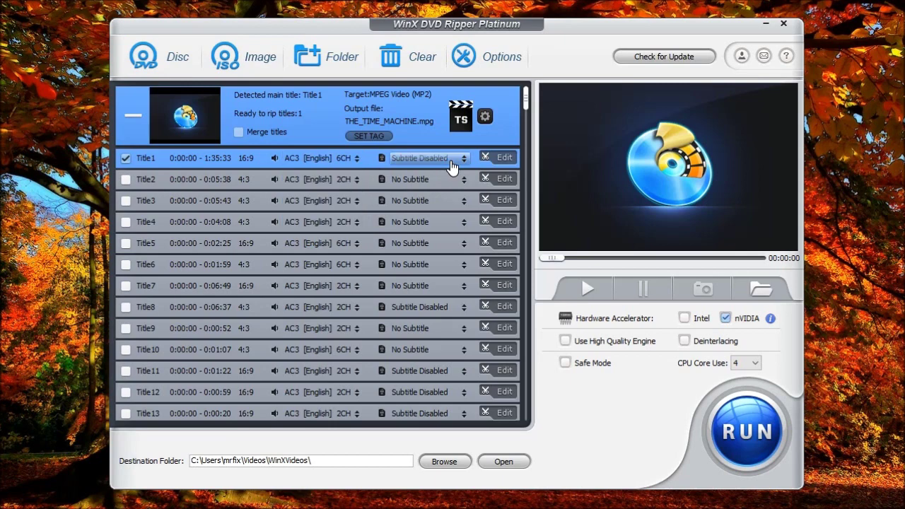
left_click(441, 164)
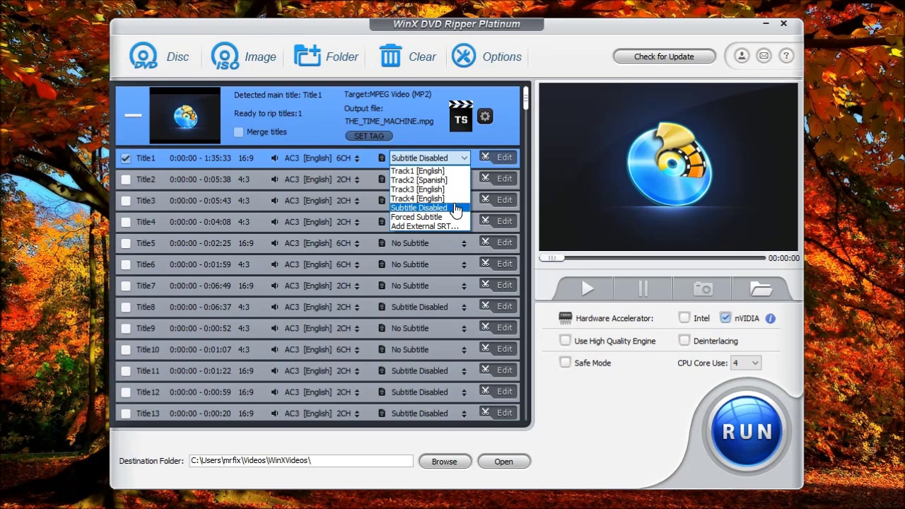
In Title1's Edit window, pause the preview and view the Subtitle, Crop & Expand and Trim tabs
left_click(506, 158)
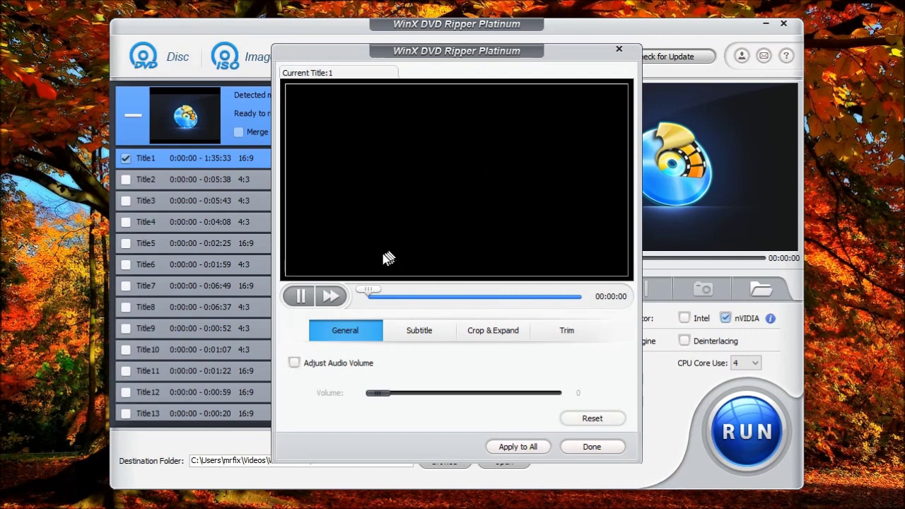
left_click(300, 297)
left_click(424, 333)
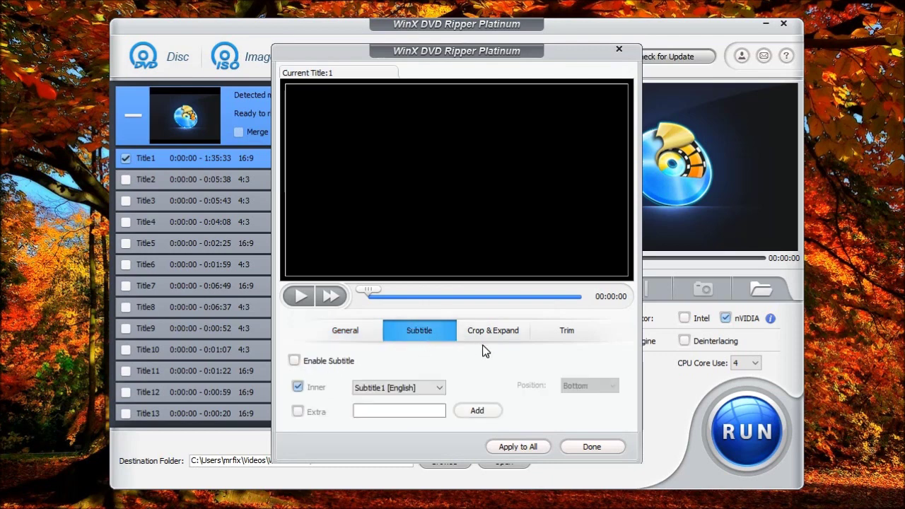
left_click(491, 329)
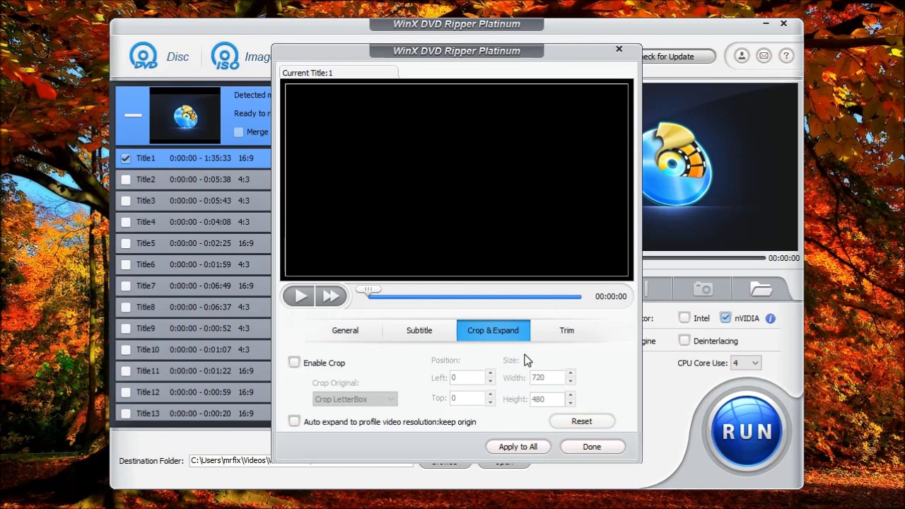
left_click(563, 340)
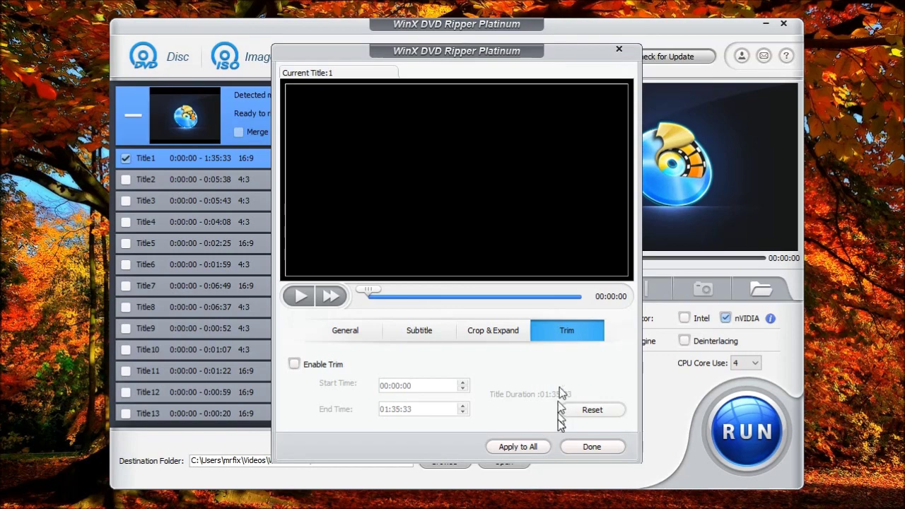
left_click(591, 447)
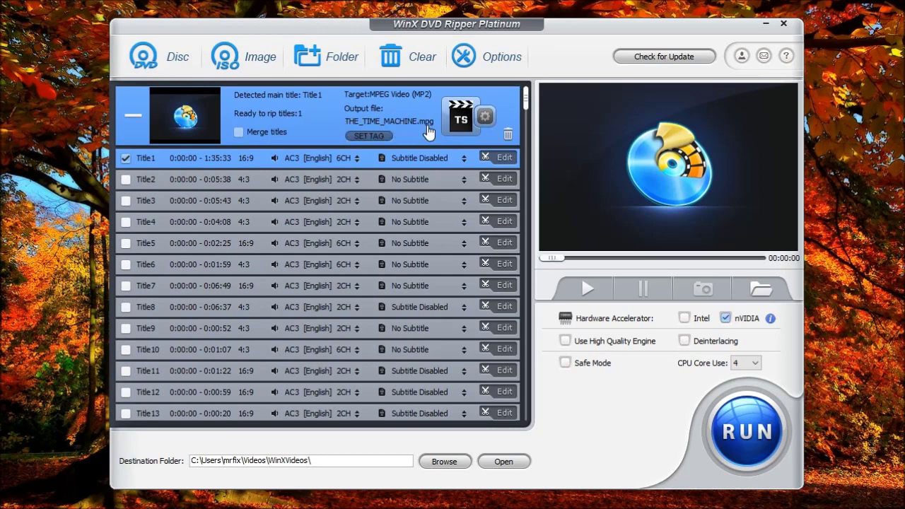
Confirm the THE_TIME_MACHINE output tag info and bring up the MPEG output settings
left_click(373, 137)
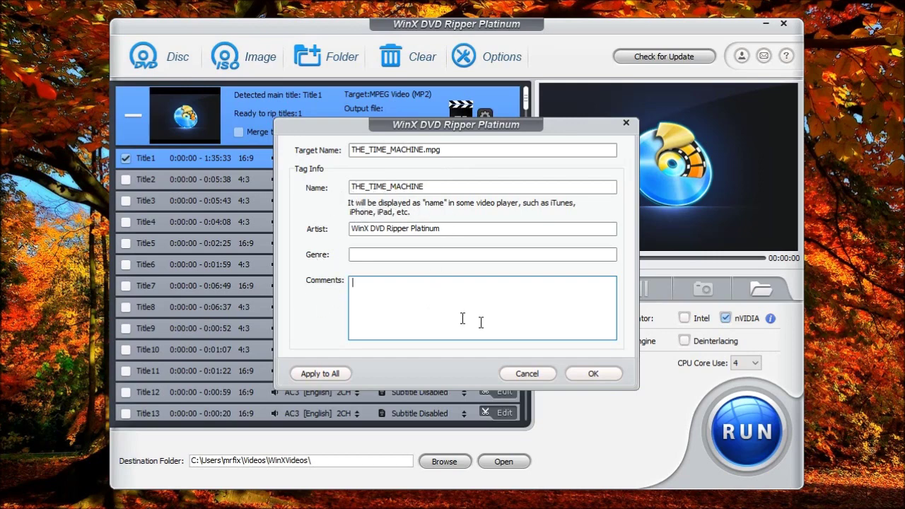
left_click(591, 374)
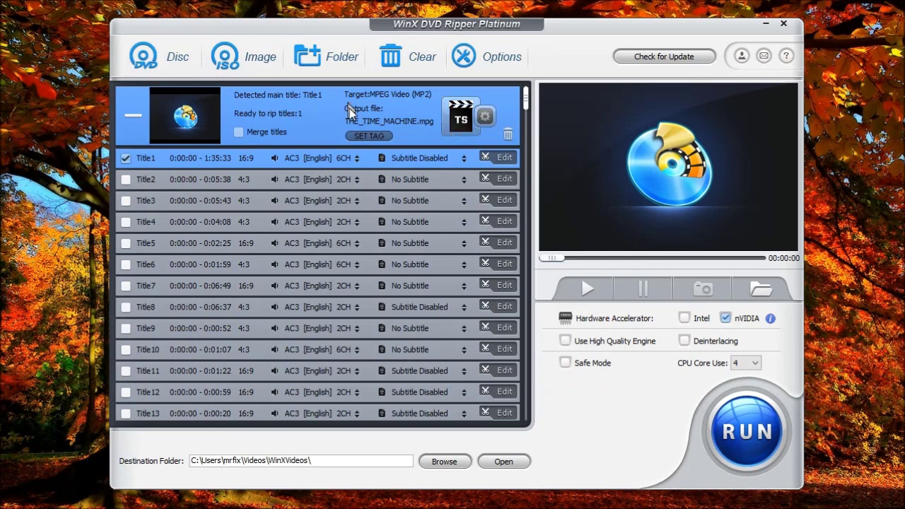
left_click(485, 119)
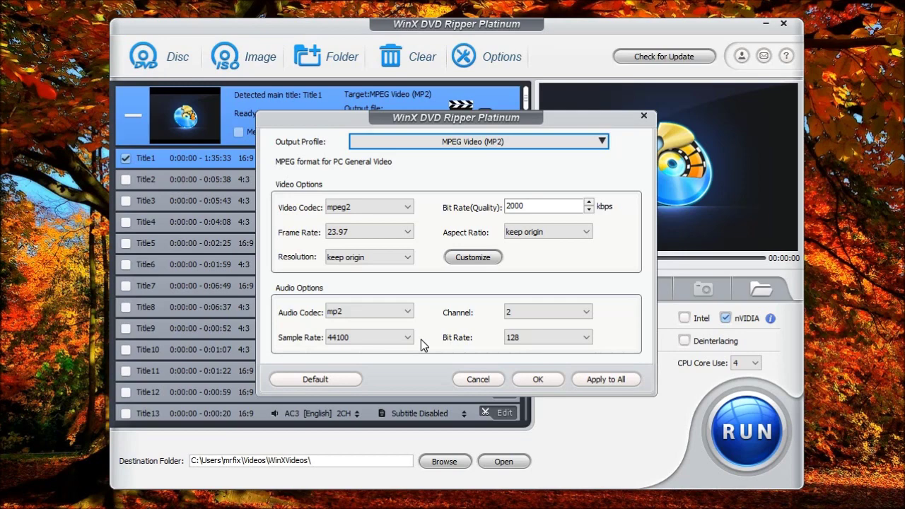
Cancel the MPEG Video (MP2) settings dialog, leaving mpeg2 23.97 fps, 2000 kbps unchanged
left_click(494, 384)
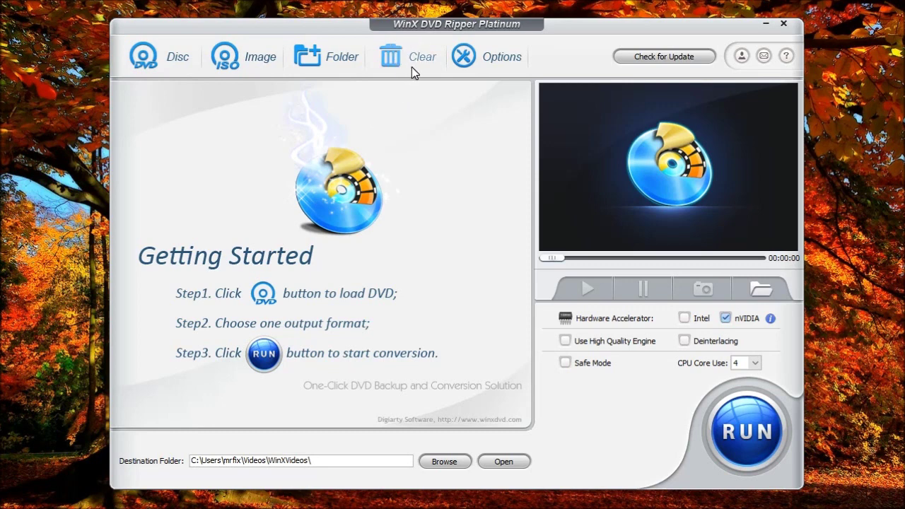
left_click(495, 58)
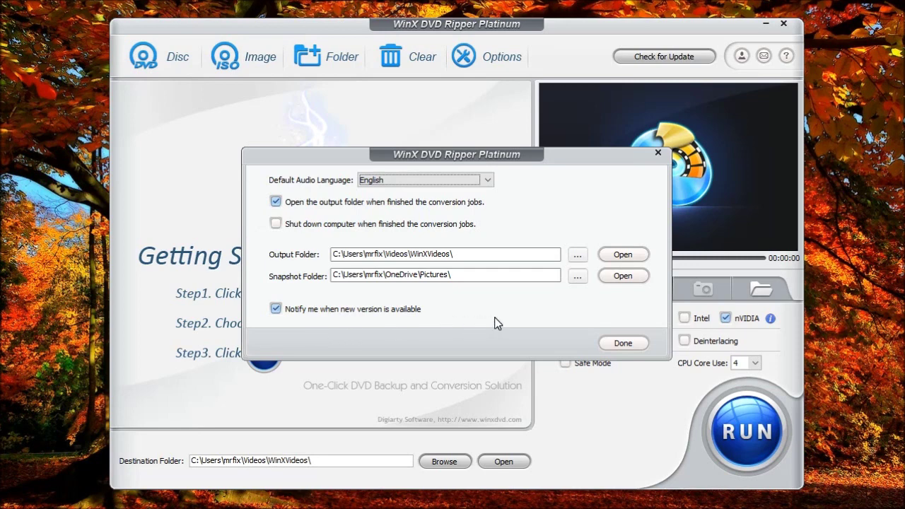
left_click(615, 349)
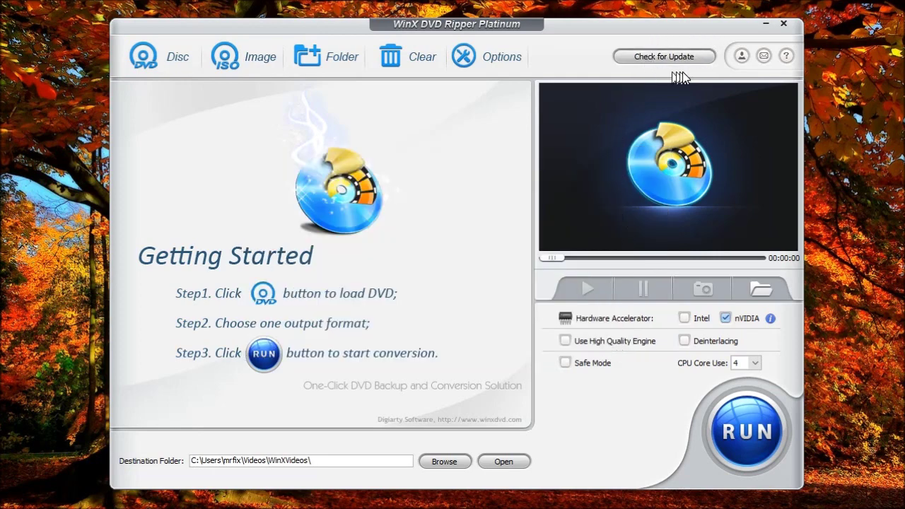
left_click(743, 58)
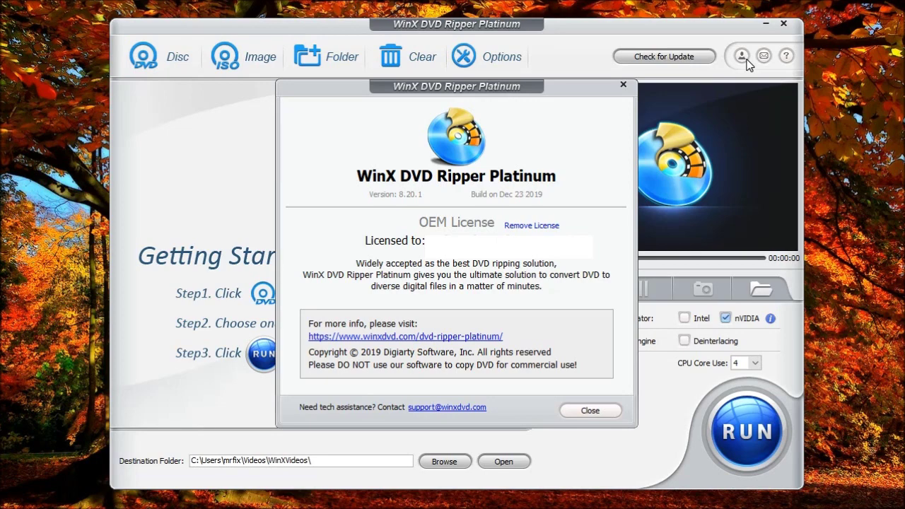
key("Escape")
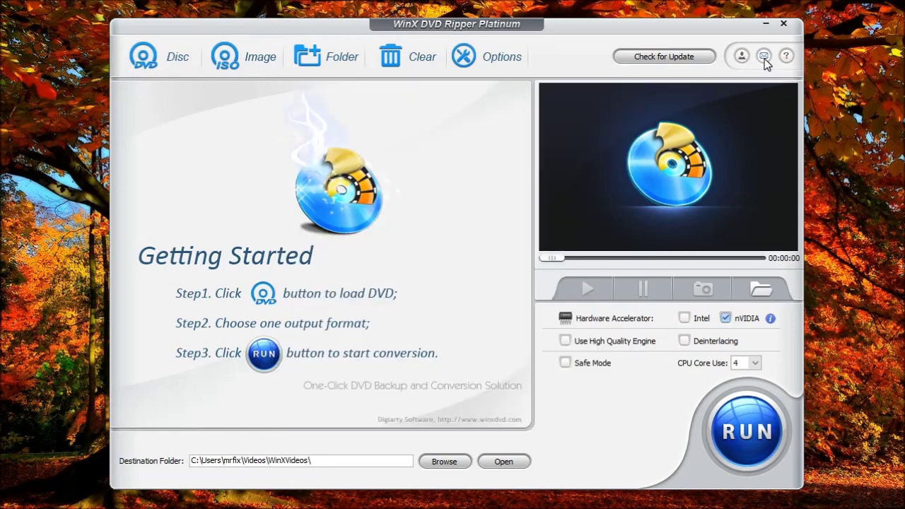
left_click(764, 58)
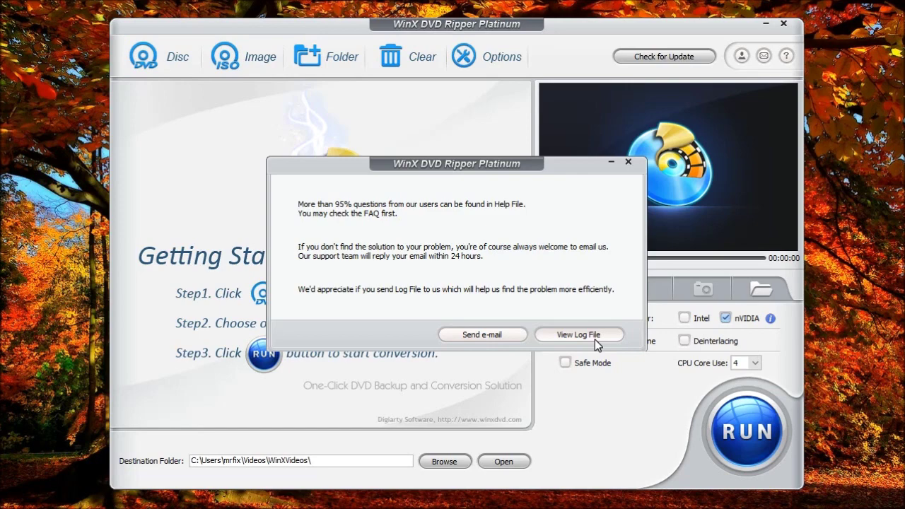
left_click(594, 338)
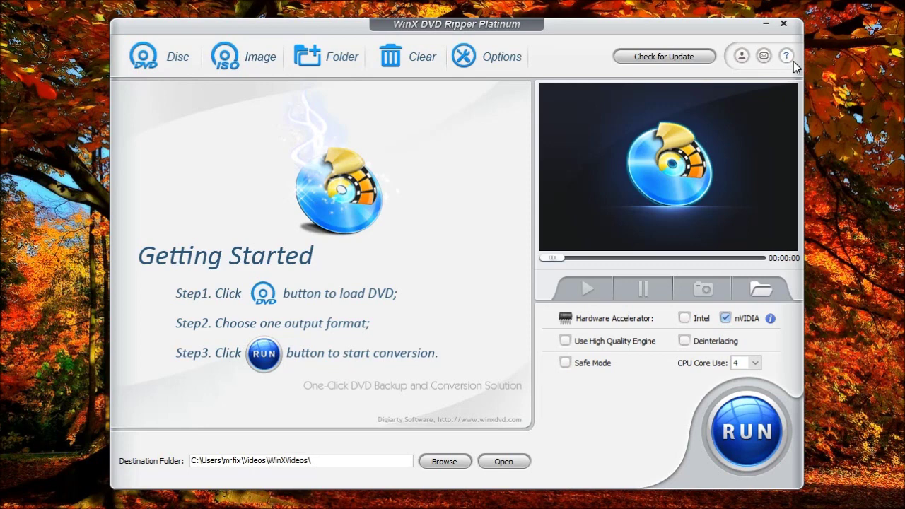
left_click(791, 59)
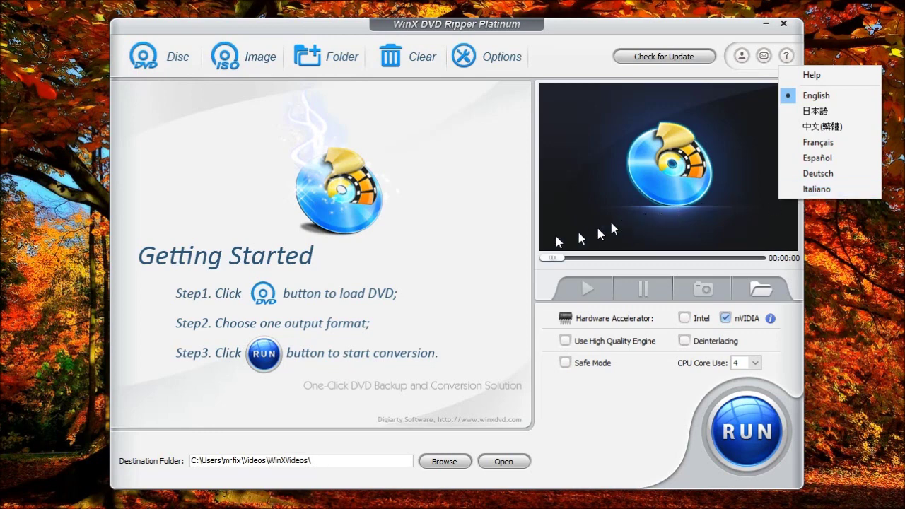
left_click(506, 247)
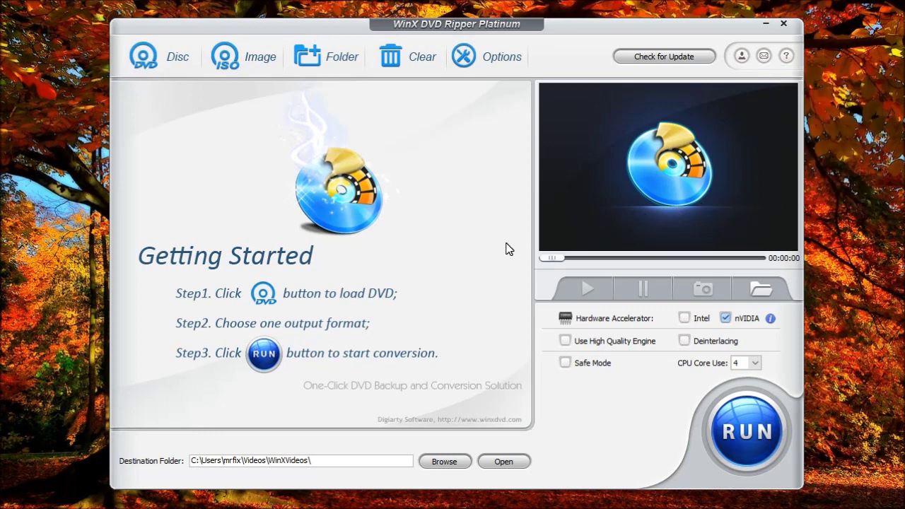